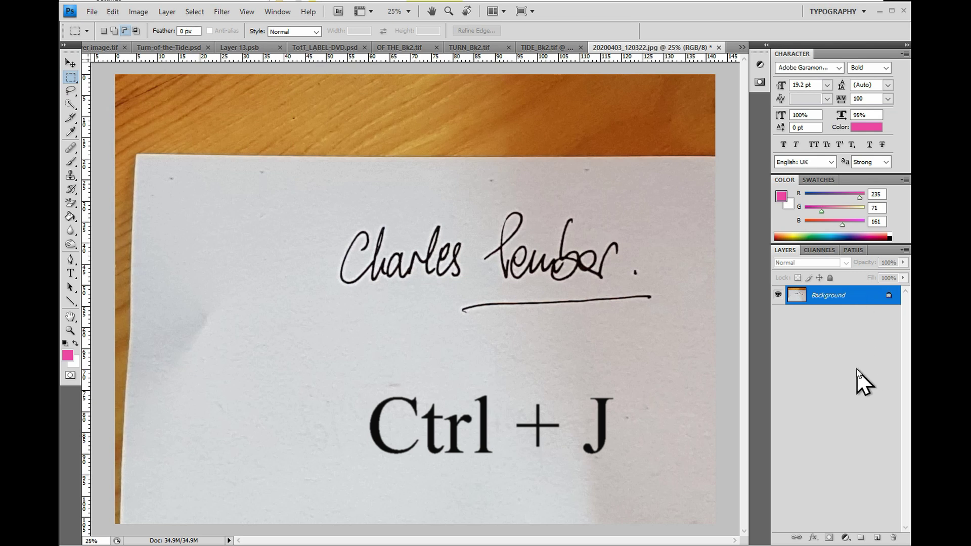
Duplicate the Background layer into a new Layer 1 with Ctrl+J
key("ctrl+j")
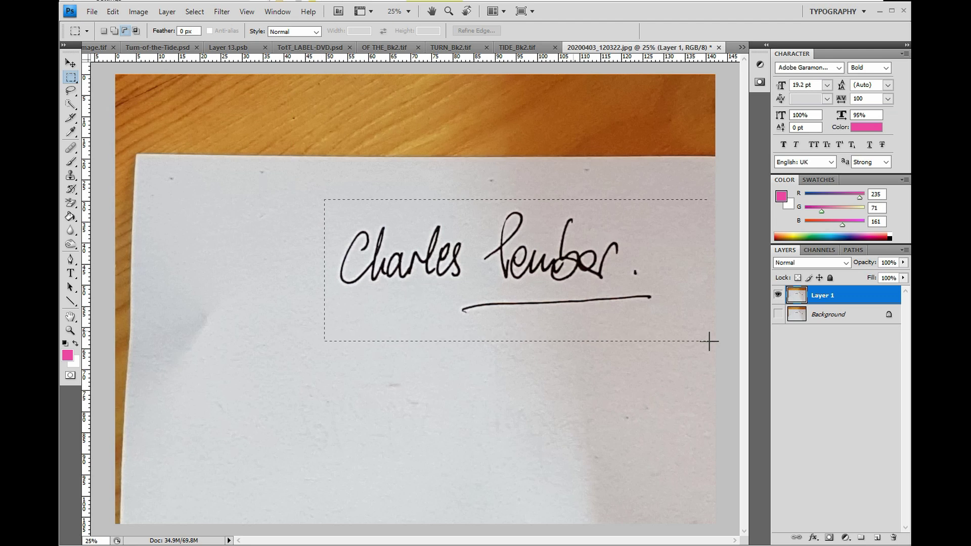
Crop the image to a rectangle around the signature and underline, then deselect
left_click_drag(708, 340, 671, 333)
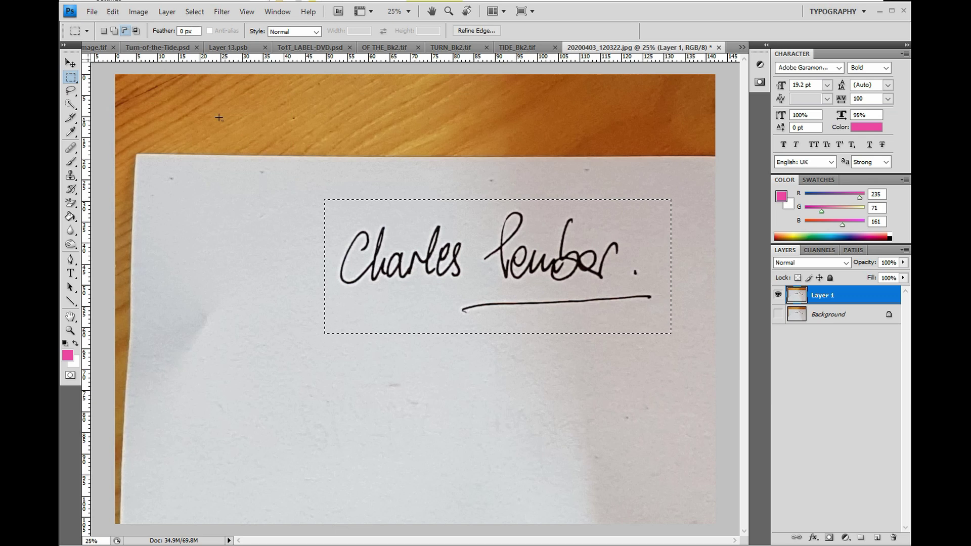
left_click(139, 11)
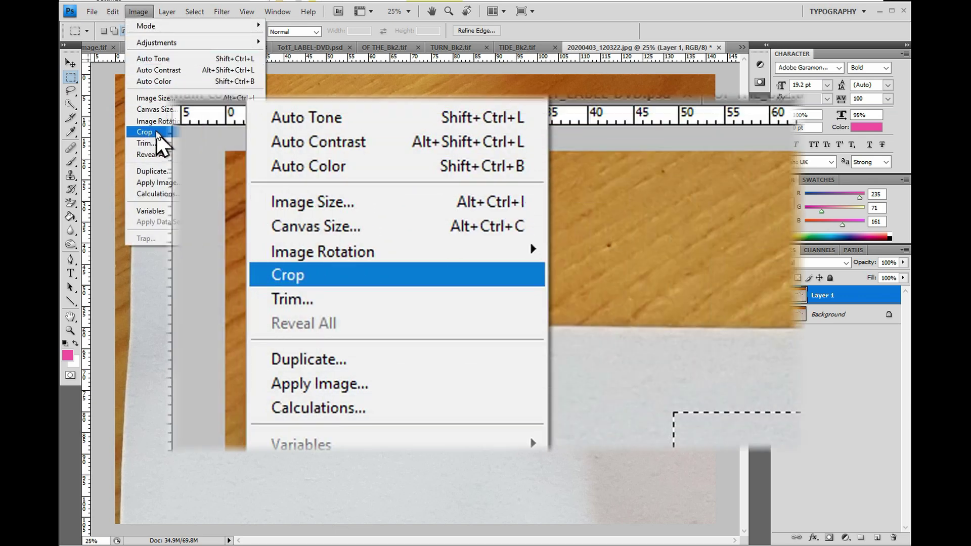
left_click(157, 132)
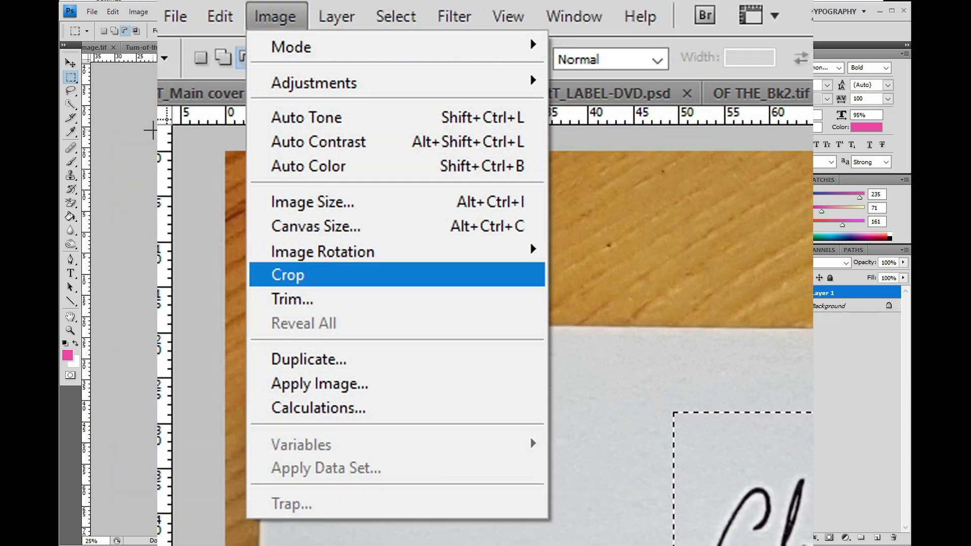
key("ctrl+d")
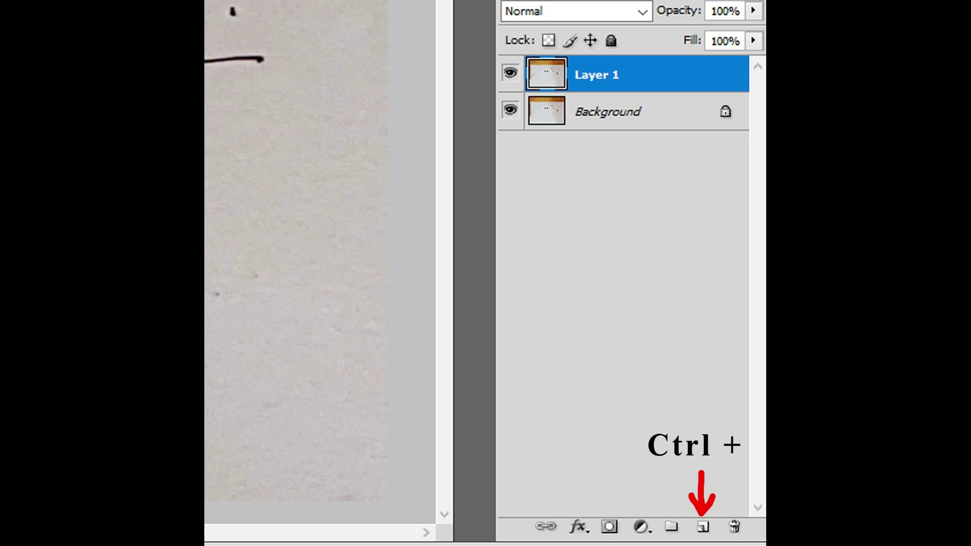
Add Layer 2 below Layer 1, fill it solid black, and reselect Layer 1
left_click(703, 527, "ctrl")
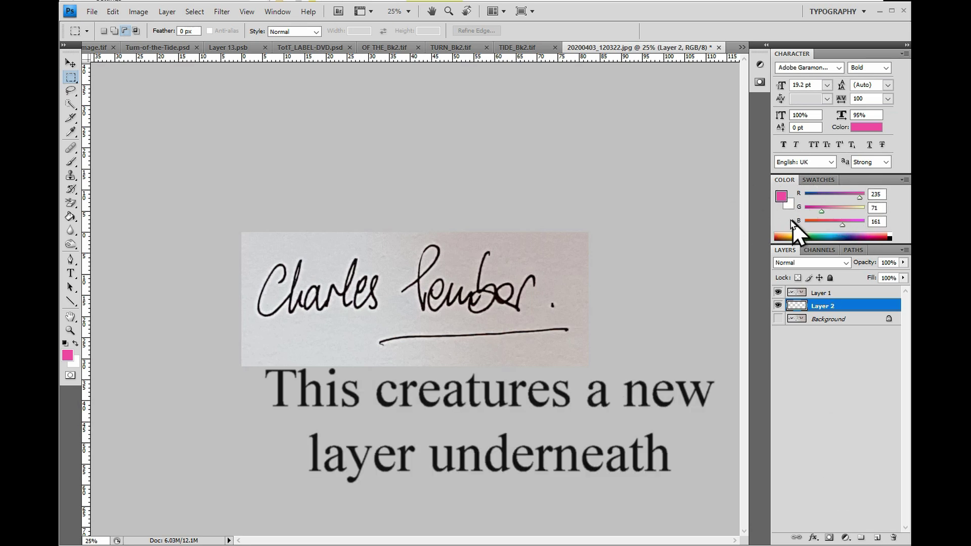
key("d")
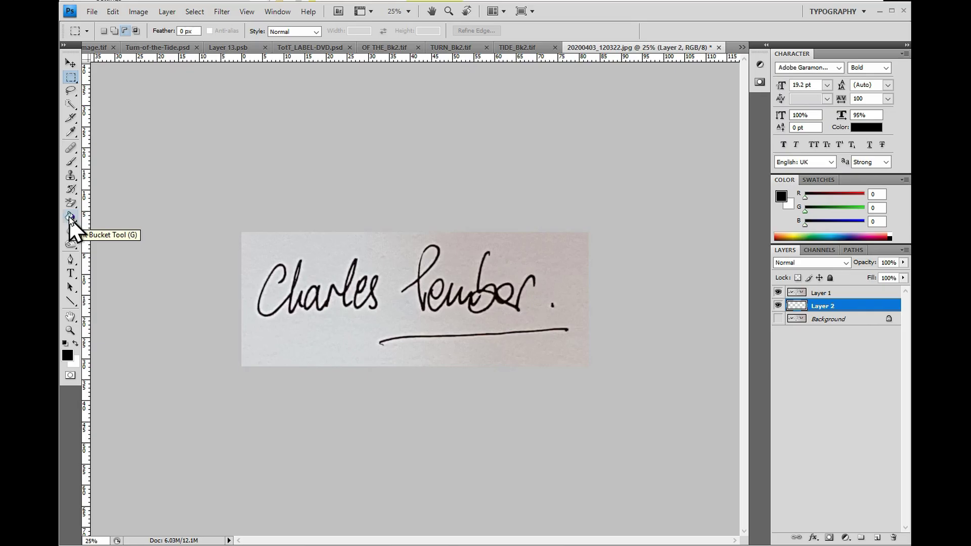
left_click(70, 217)
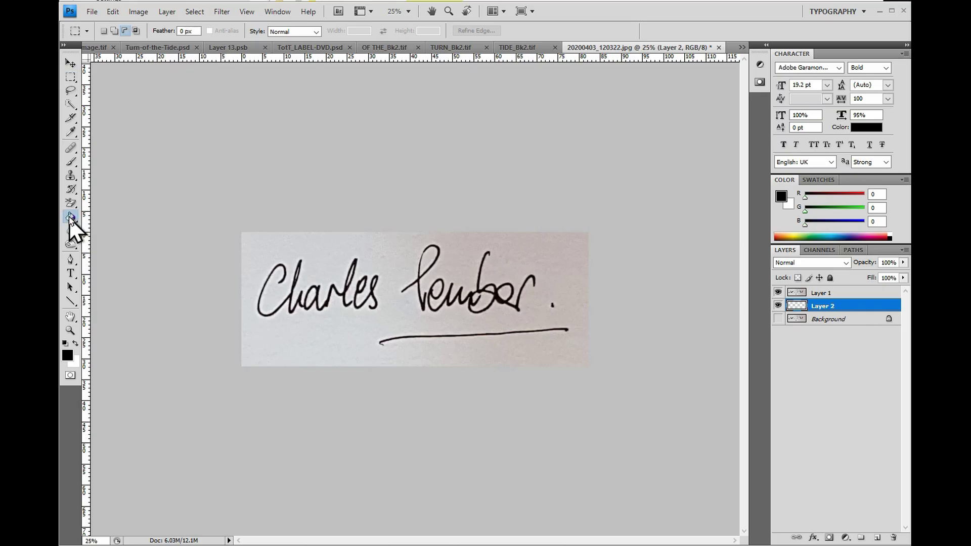
left_click(395, 264)
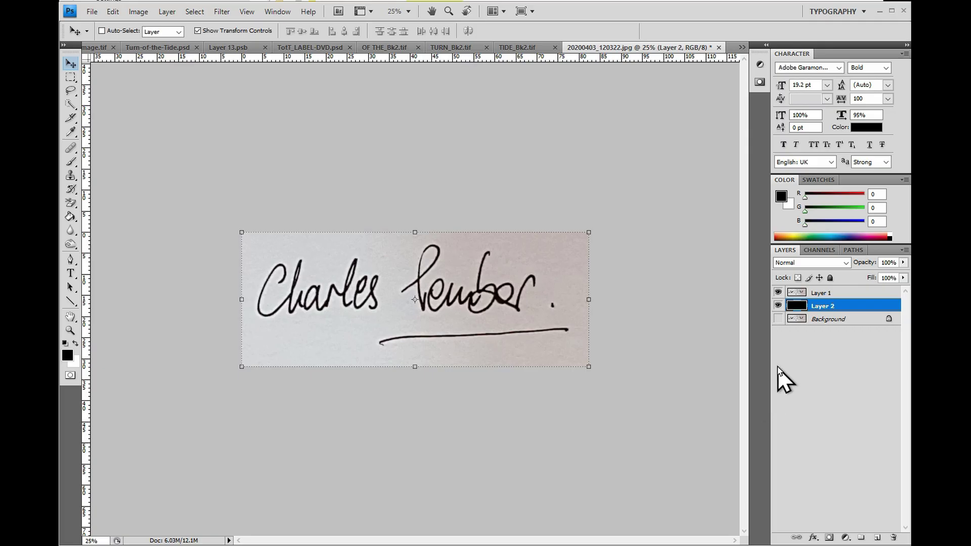
left_click(819, 293)
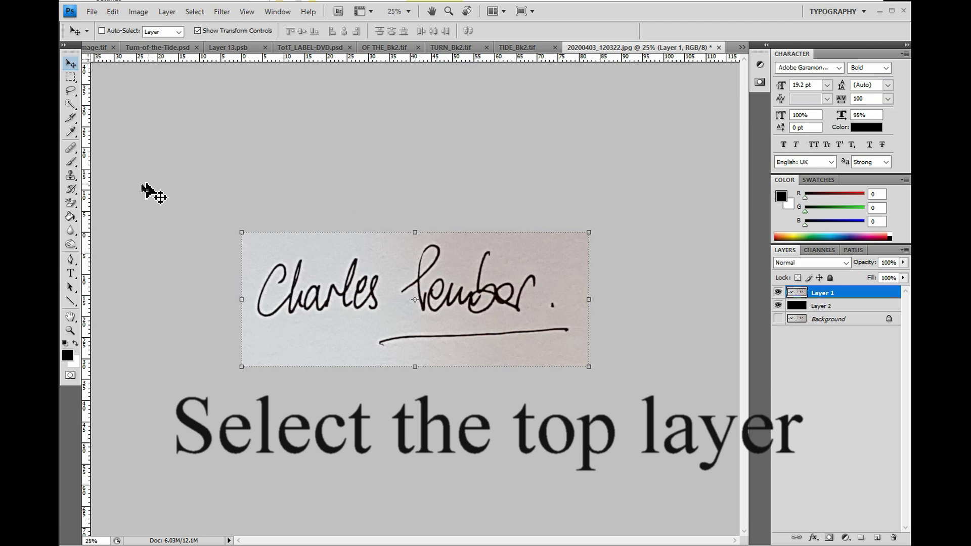
Pick the Background Eraser Tool and set its Tolerance to 43%
left_click(75, 204)
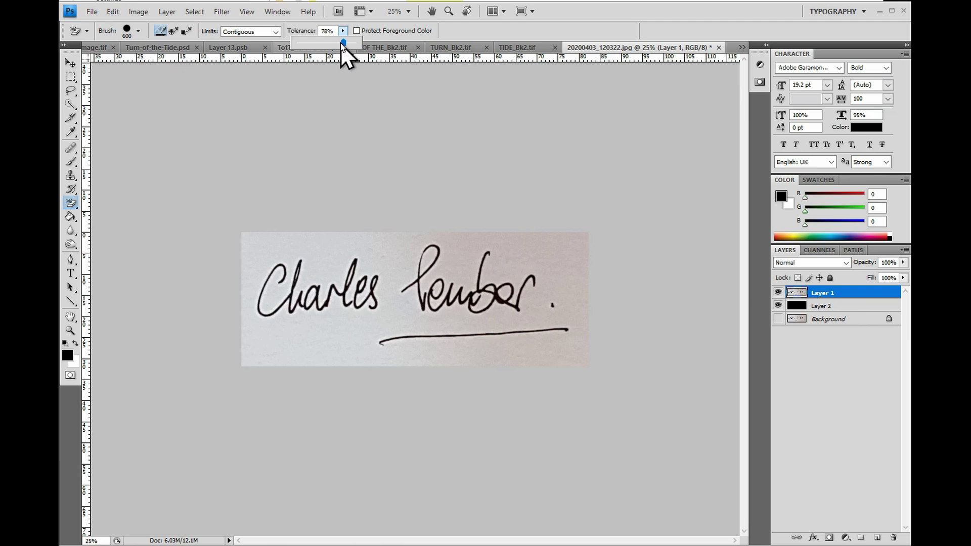
left_click_drag(338, 42, 322, 45)
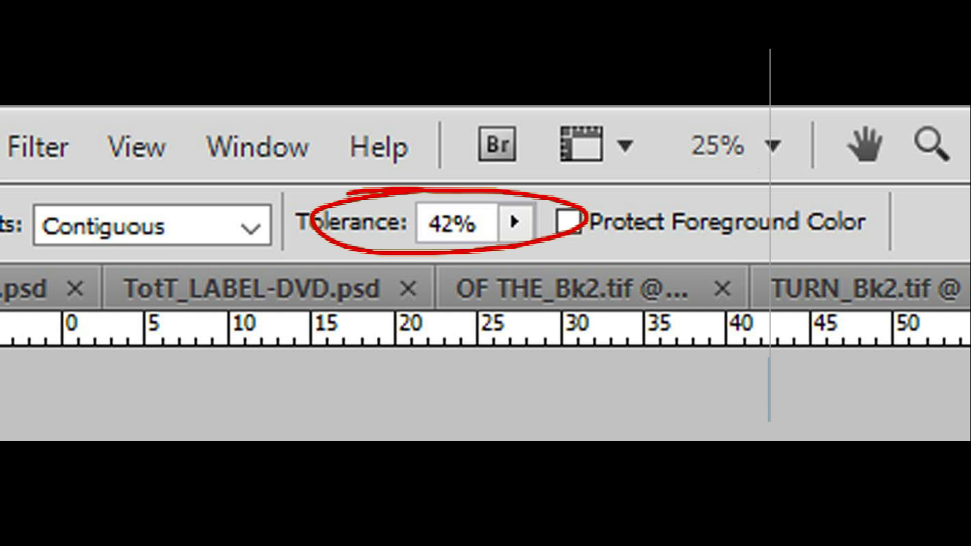
left_click(515, 223)
left_click_drag(432, 272, 438, 280)
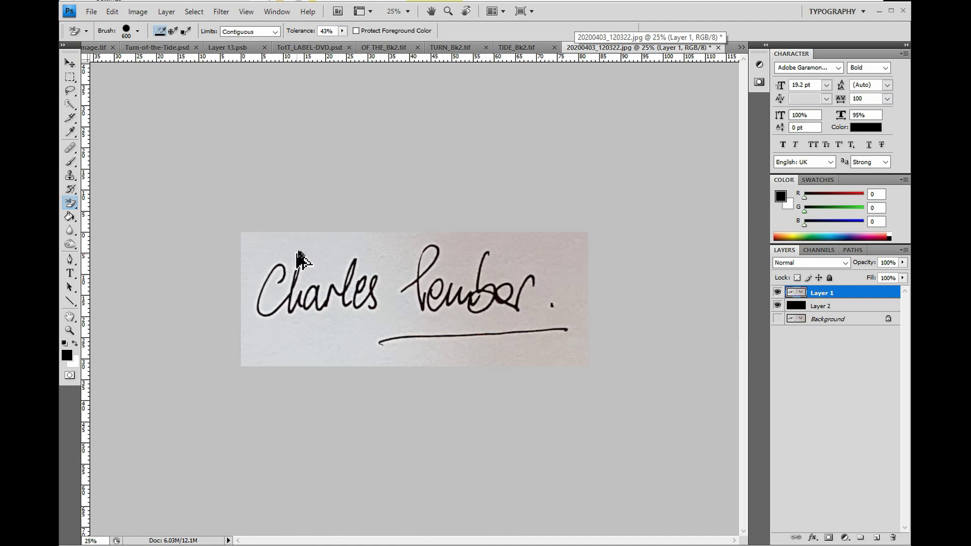
scroll(265, 255, "up", 3)
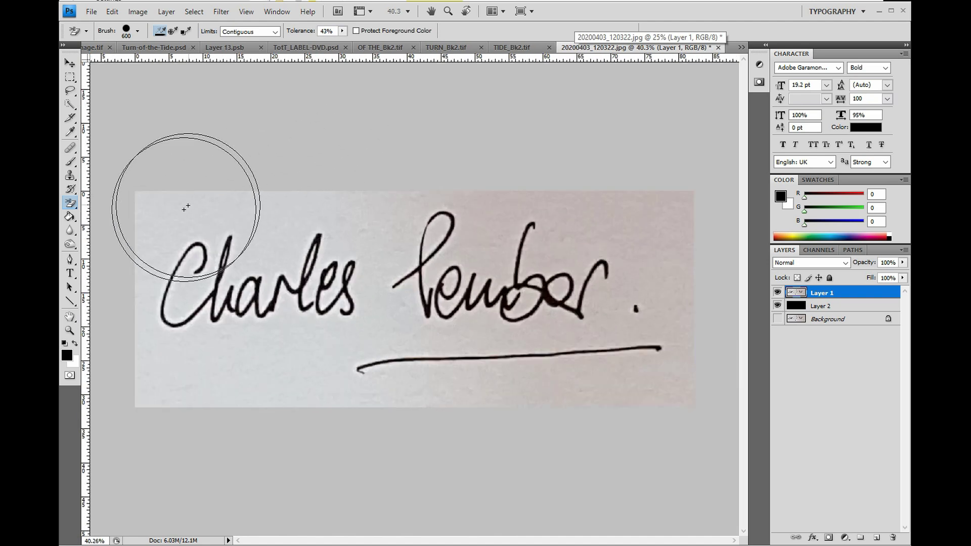
left_click(164, 223)
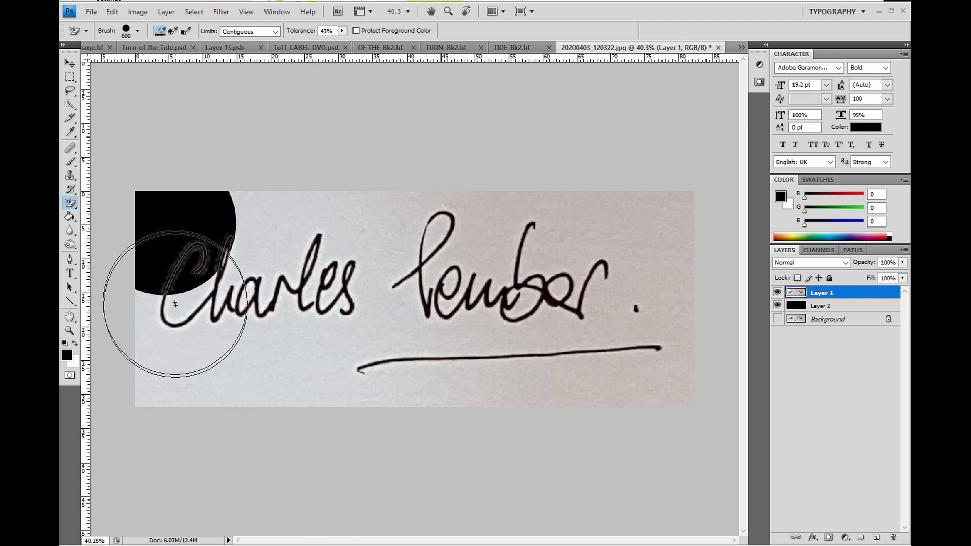
left_click(169, 280)
left_click(157, 325)
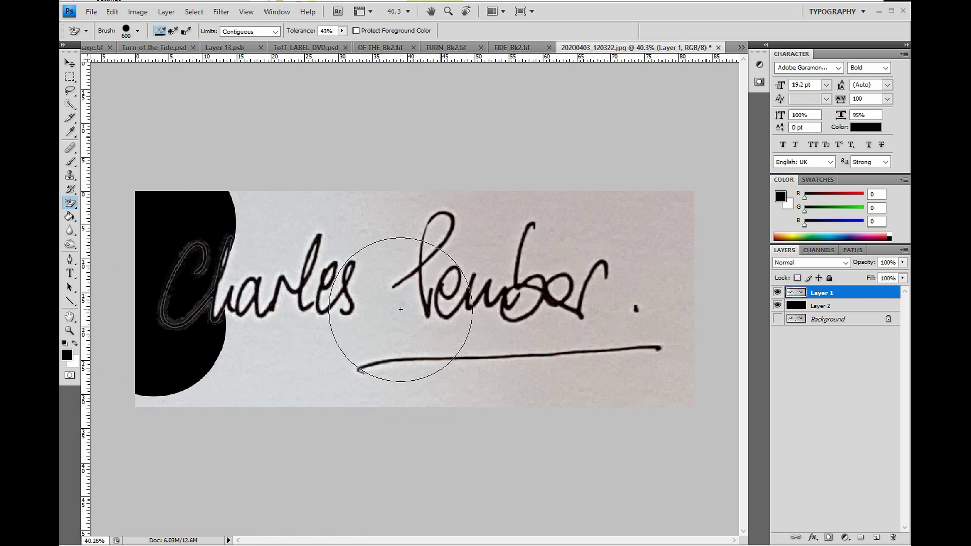
key("bracketright")
key("bracketright")
key("bracketright")
key("bracketright")
key("bracketright")
key("bracketright")
key("bracketright")
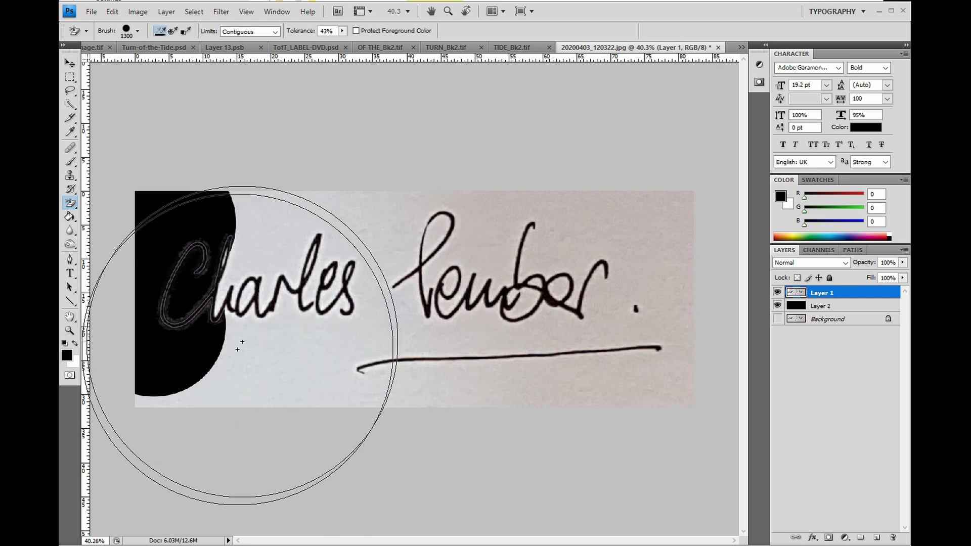
left_click(247, 373)
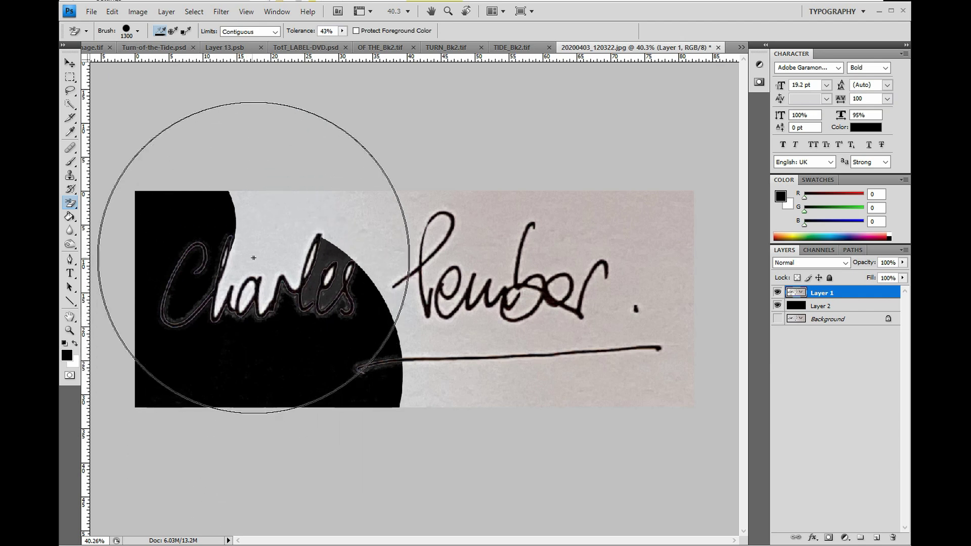
left_click(257, 260)
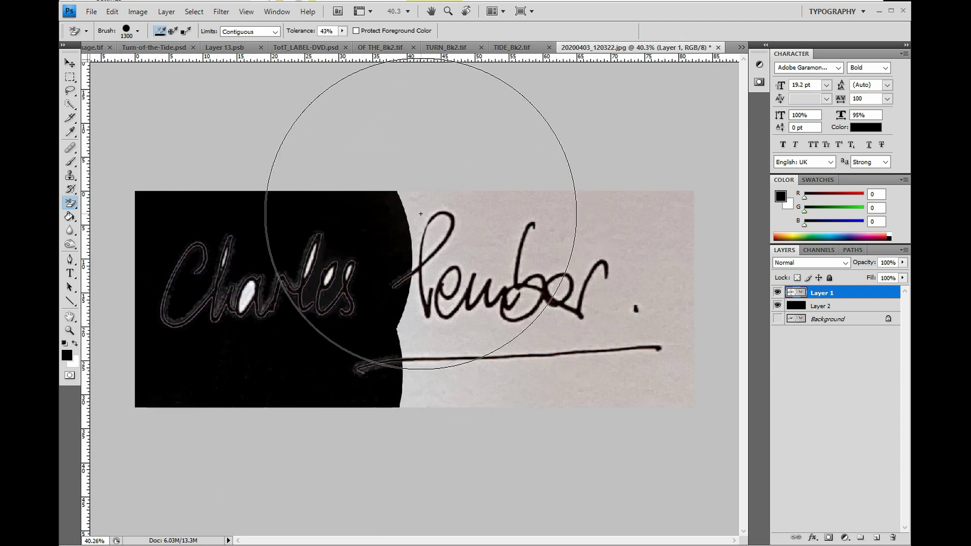
left_click(421, 214)
left_click(439, 377)
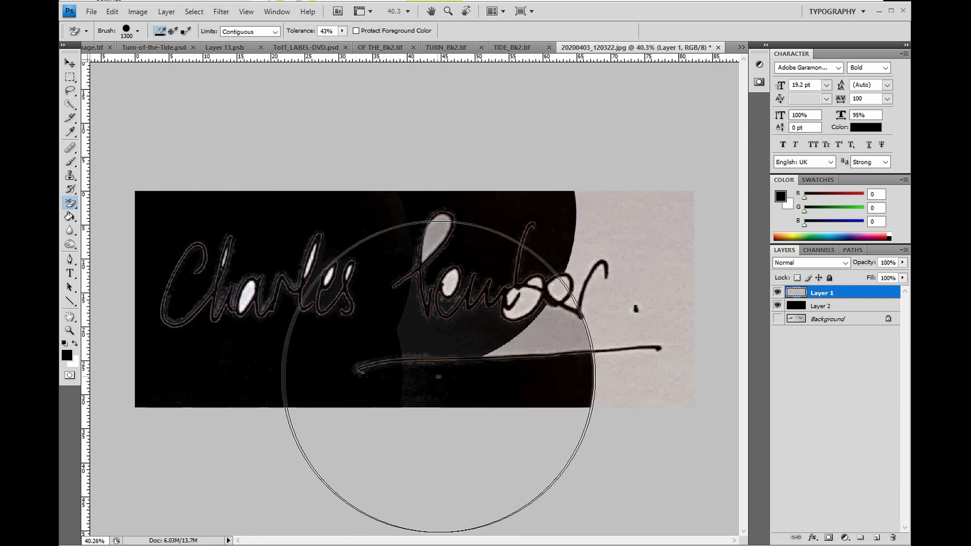
left_click(536, 319)
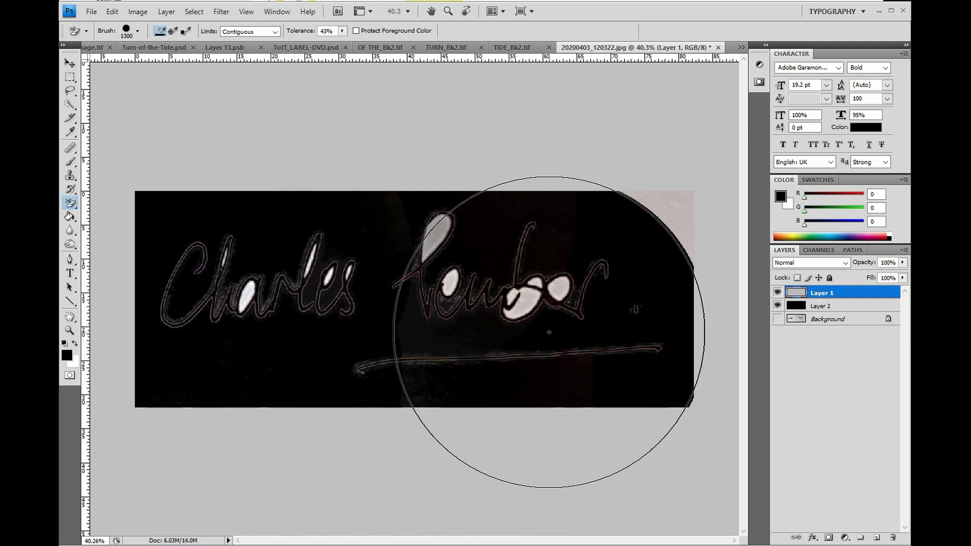
left_click(661, 218)
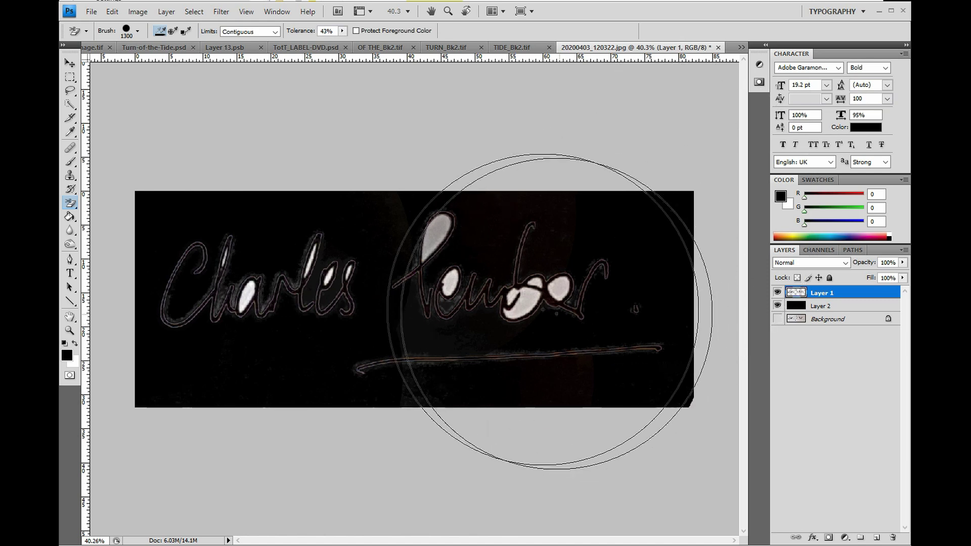
Shrink the eraser to 700 and erase the white fills inside the letters
key("bracketleft")
key("bracketleft")
key("bracketleft")
key("bracketleft")
key("bracketleft")
key("bracketleft")
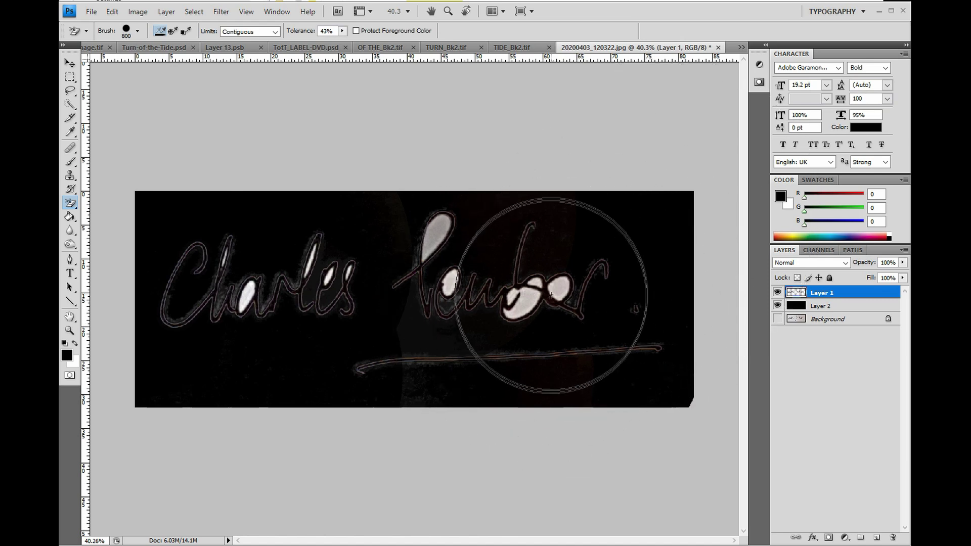
mouse_move(561, 289)
left_mouse_down()
mouse_move(508, 243)
mouse_move(498, 268)
mouse_move(528, 304)
mouse_move(455, 292)
mouse_move(445, 282)
mouse_move(439, 225)
mouse_move(427, 248)
left_mouse_up()
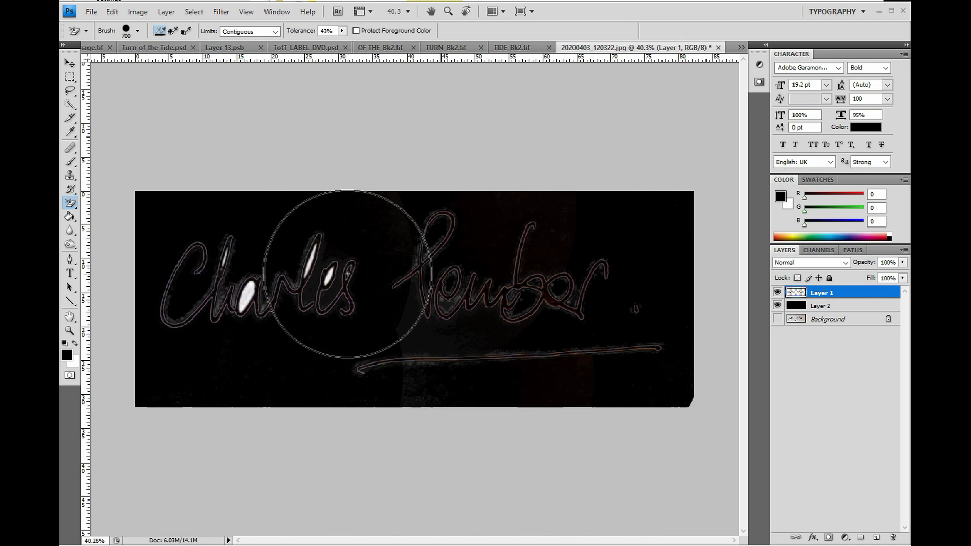
left_click(328, 277)
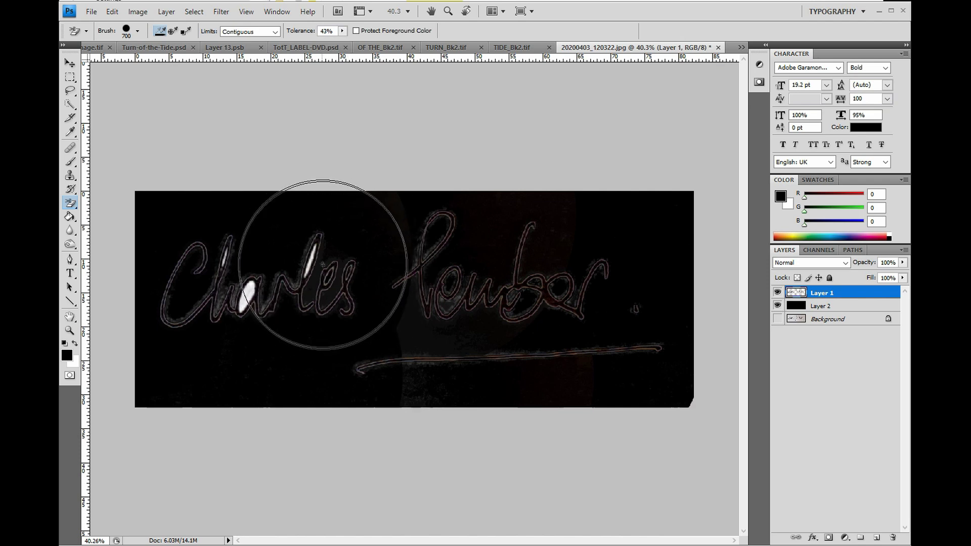
left_click(309, 264)
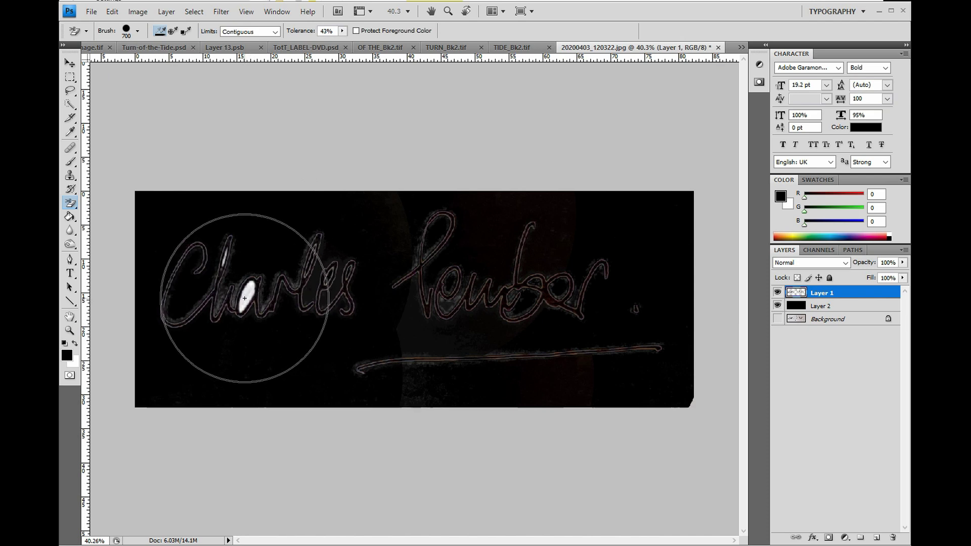
left_click(246, 293)
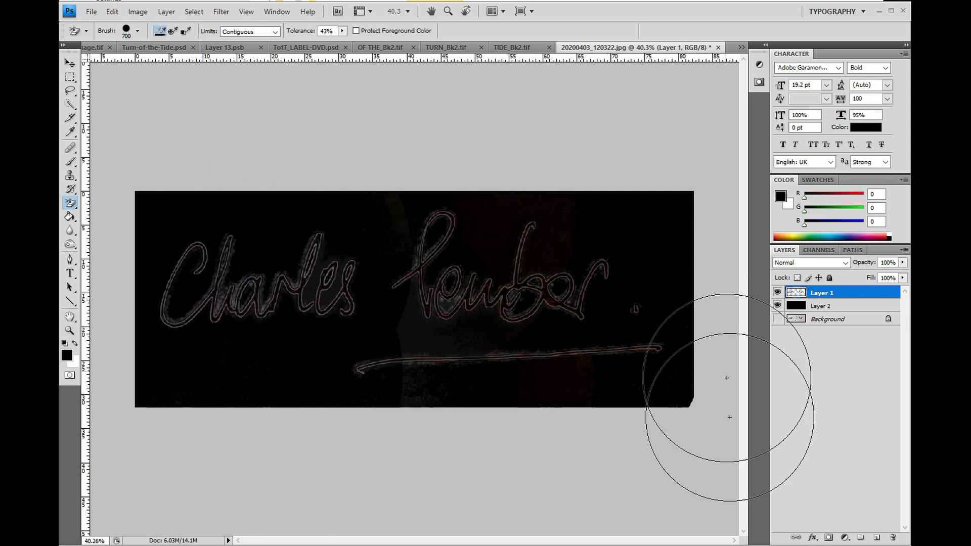
left_click(778, 306)
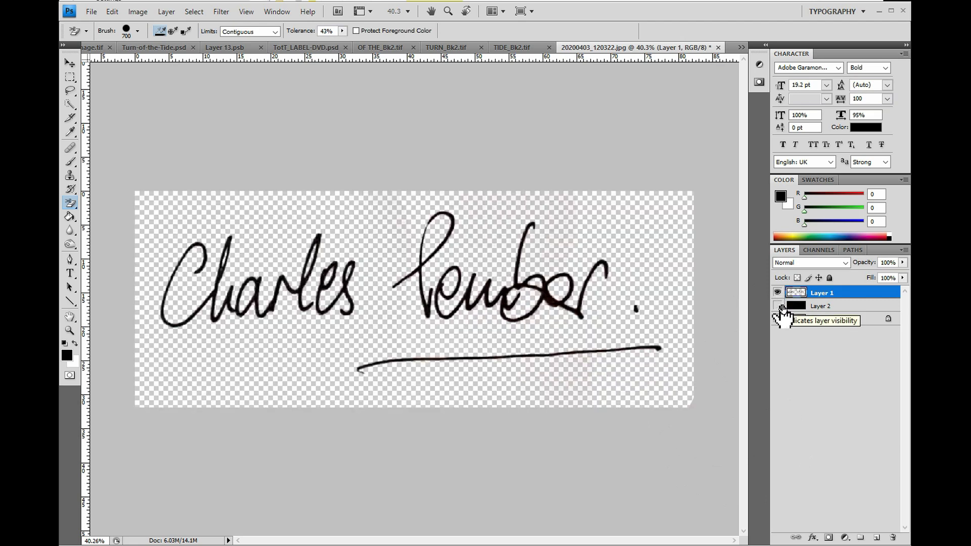
left_click(777, 306)
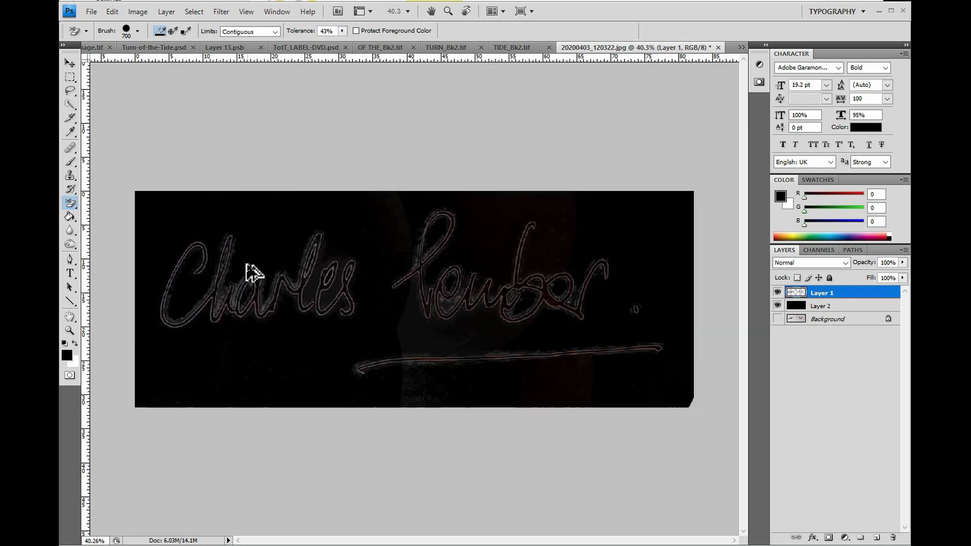
Zoom in and scrub the grey halo off the C and h edges with a 175 px eraser
scroll(250, 269, "up", 2)
scroll(310, 277, "up", 1)
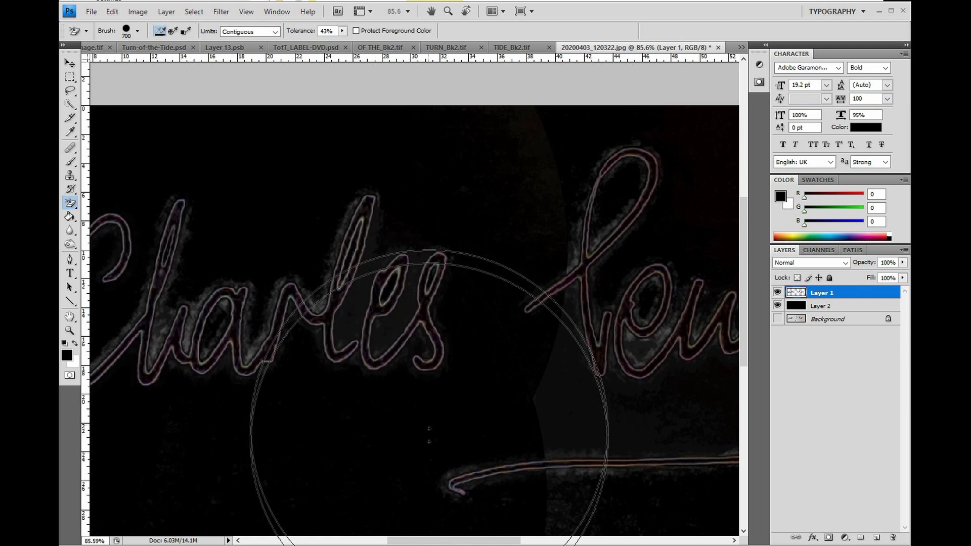
left_click_drag(499, 543, 460, 543)
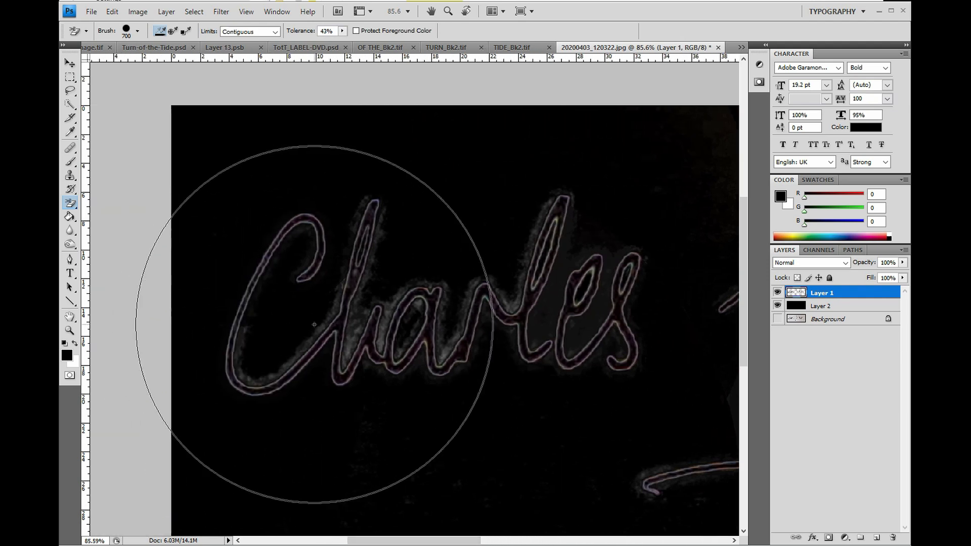
key("bracketleft")
key("bracketleft")
key("bracketleft")
key("bracketleft")
key("bracketleft")
key("bracketleft")
key("bracketleft")
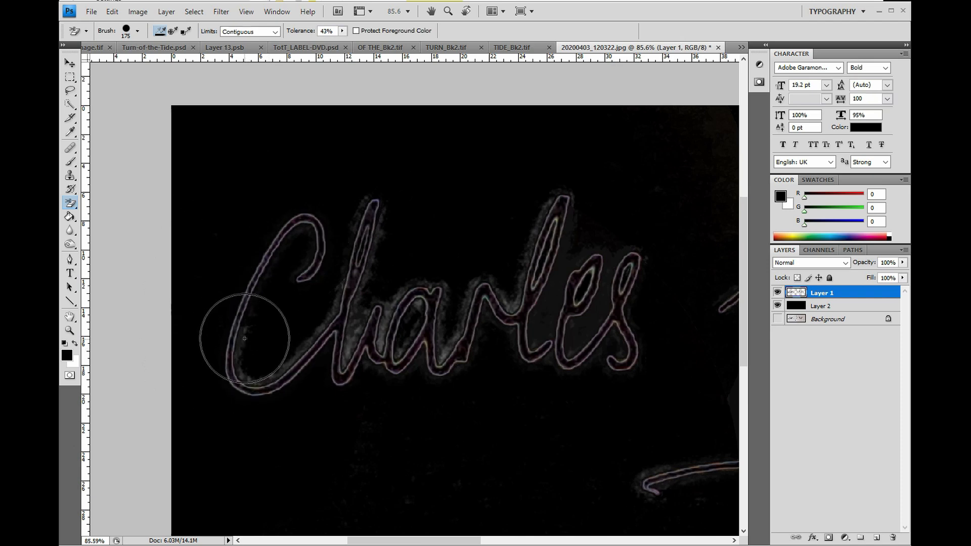
mouse_move(244, 338)
left_mouse_down()
mouse_move(259, 384)
mouse_move(309, 349)
mouse_move(347, 294)
mouse_move(343, 284)
mouse_move(334, 306)
mouse_move(338, 283)
left_mouse_up()
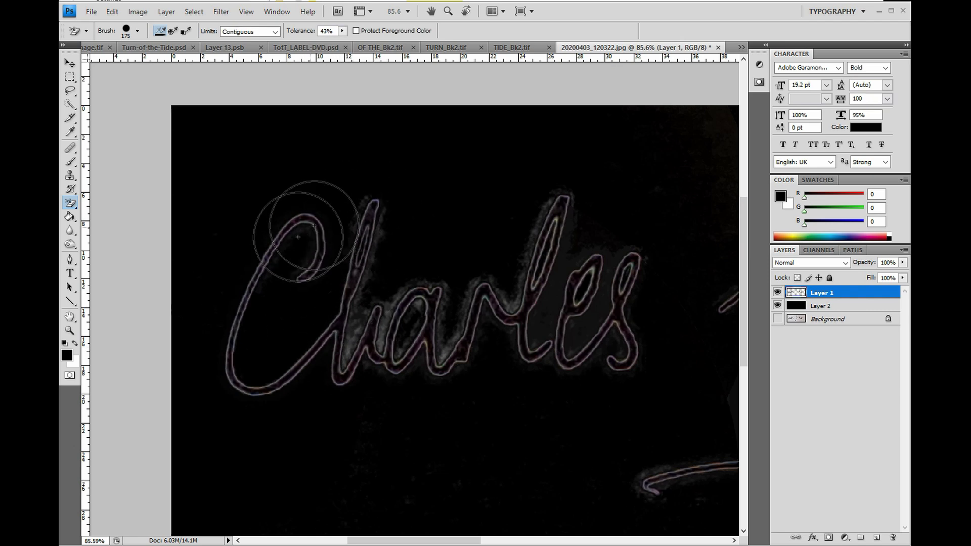
mouse_move(298, 237)
left_mouse_down()
mouse_move(291, 258)
mouse_move(301, 234)
left_mouse_up()
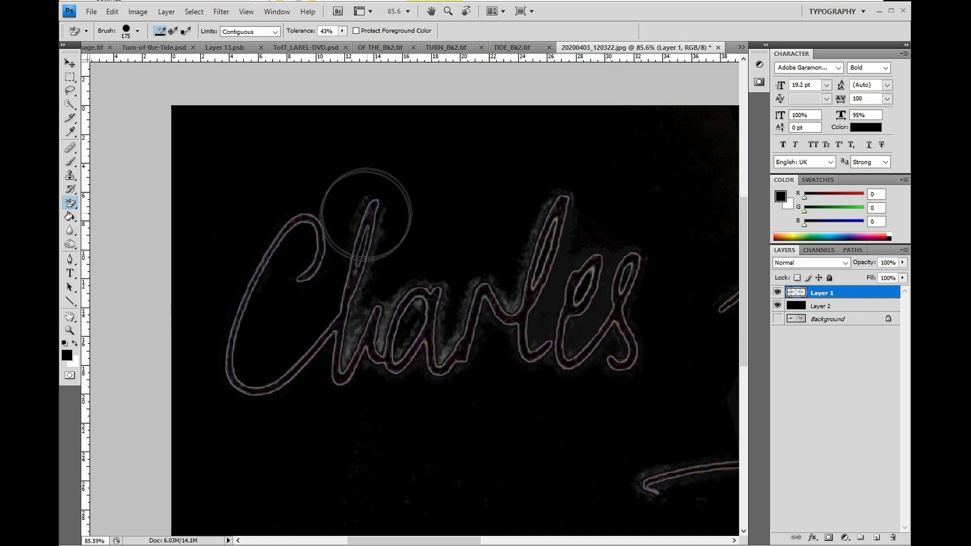
mouse_move(366, 214)
left_mouse_down()
mouse_move(390, 225)
mouse_move(347, 277)
mouse_move(351, 352)
left_mouse_up()
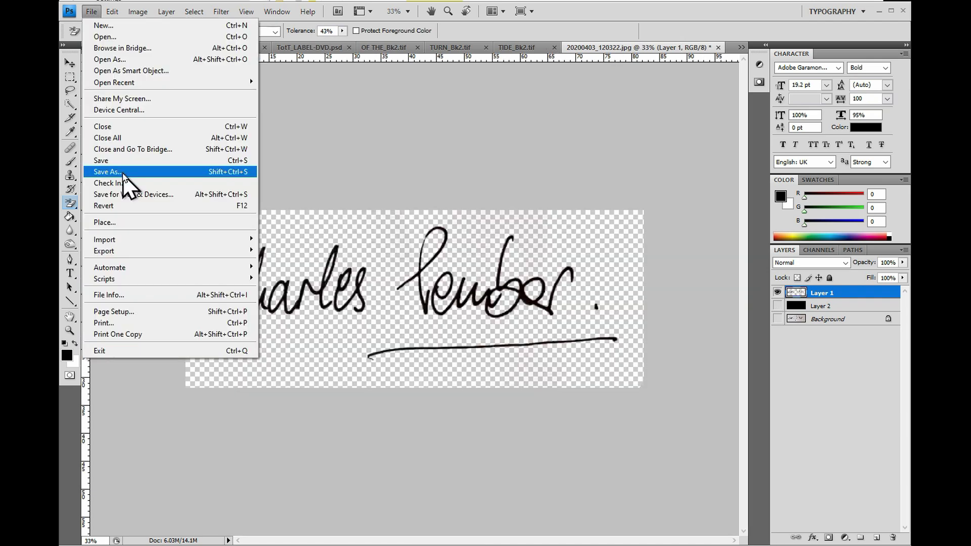
In Save As, set the format to PNG (*.PNG) for 20200403_120322.png
left_click(123, 173)
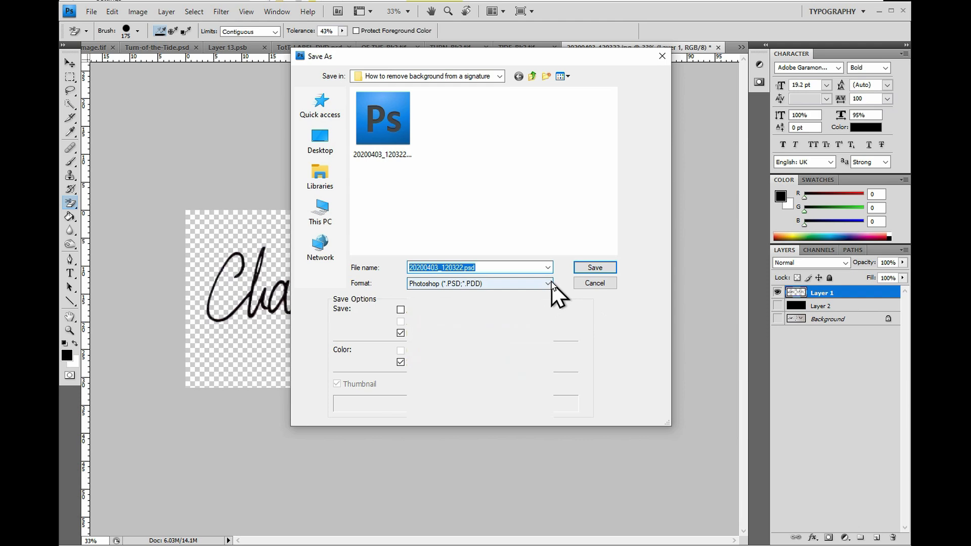
left_click(547, 283)
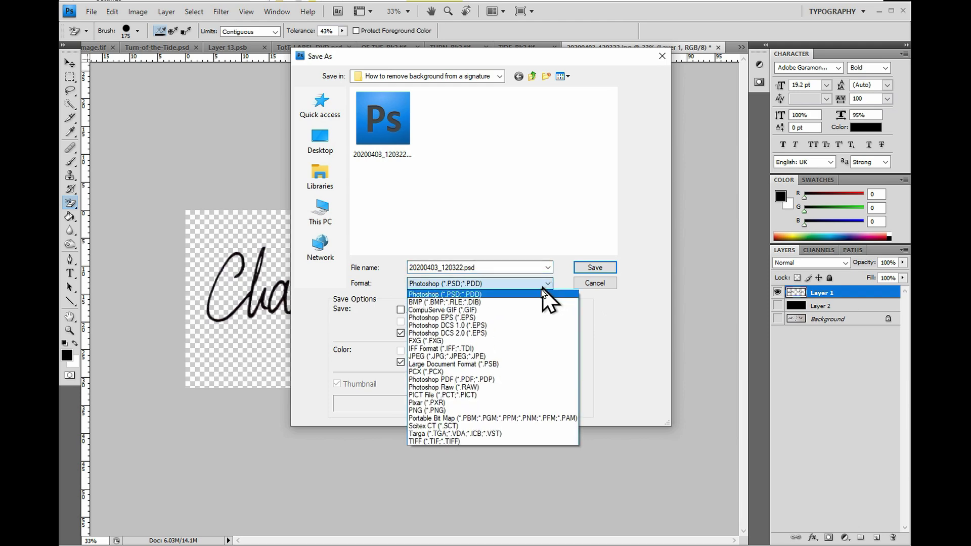
left_click(445, 411)
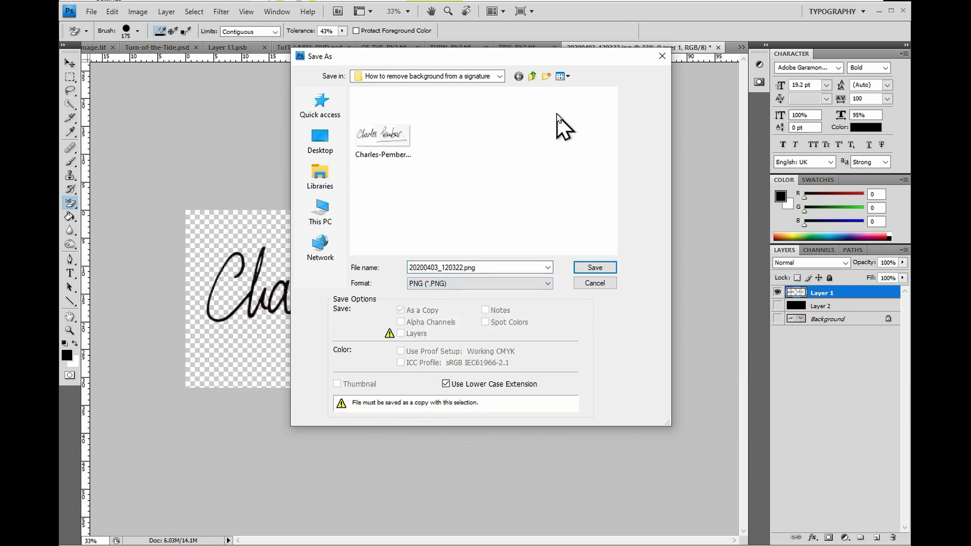